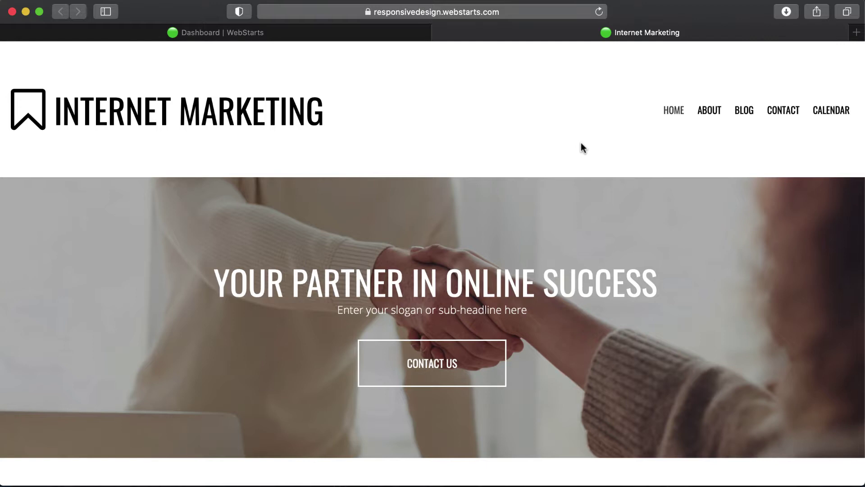
# - Scroll and narrow the live Internet Marketing site to check responsiveness, then return to the WebStarts homepage tab
pyautogui.scroll(-8, 740, 252)
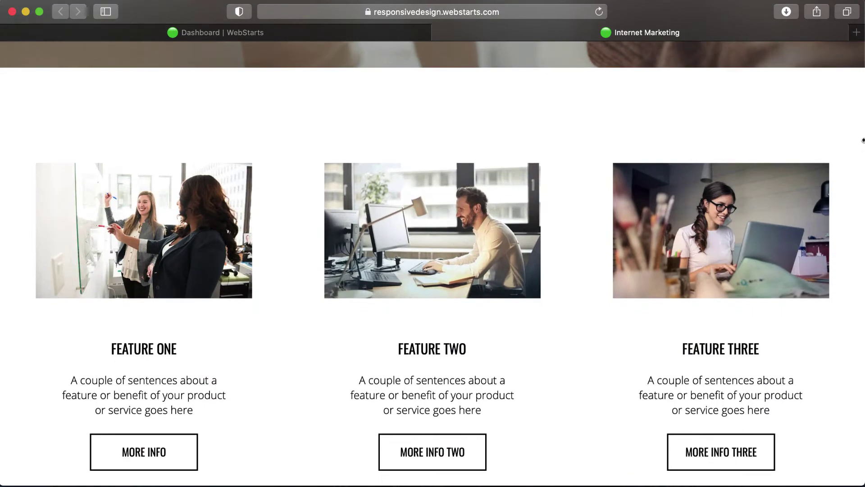
pyautogui.moveTo(861, 140); pyautogui.dragTo(863, 176)
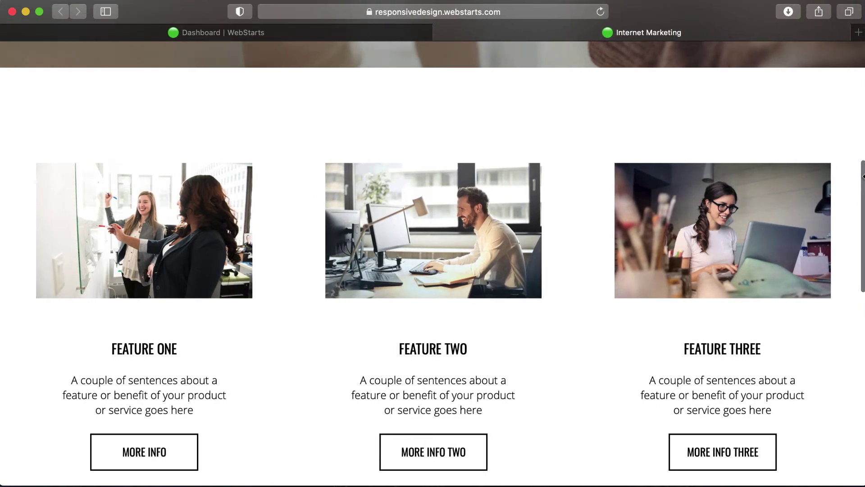
pyautogui.moveTo(861, 158)
pyautogui.mouseDown()
pyautogui.moveTo(653, 163)
pyautogui.moveTo(863, 164)
pyautogui.mouseUp()
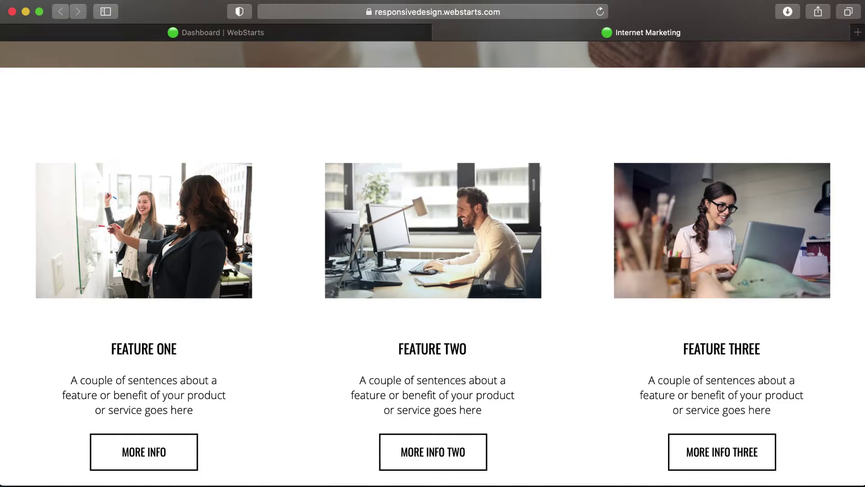
pyautogui.hotkey('ctrl', 'shift', 'Tab')
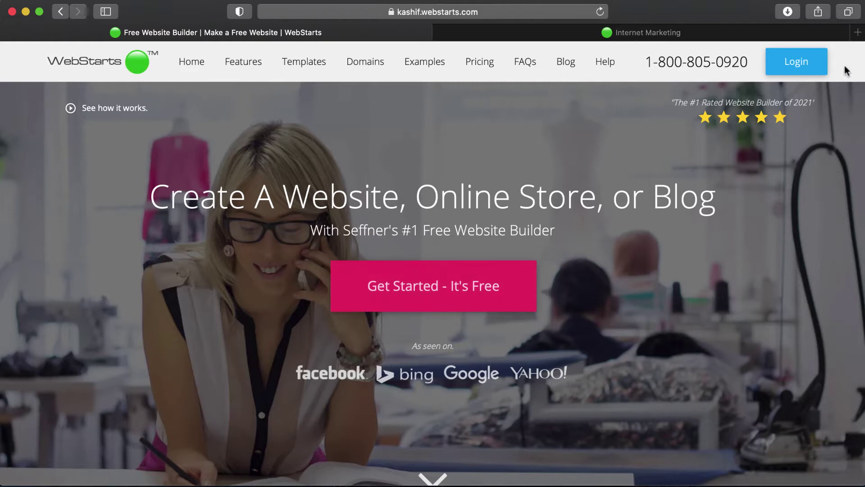
# - Log in and open the Internet Marketing site's Home page in the editor from the dashboard
pyautogui.click(812, 73)
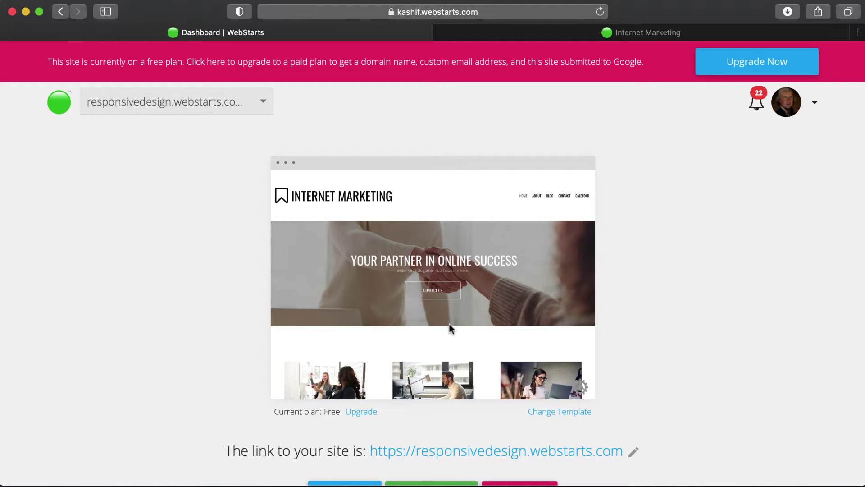
pyautogui.moveTo(460, 332)
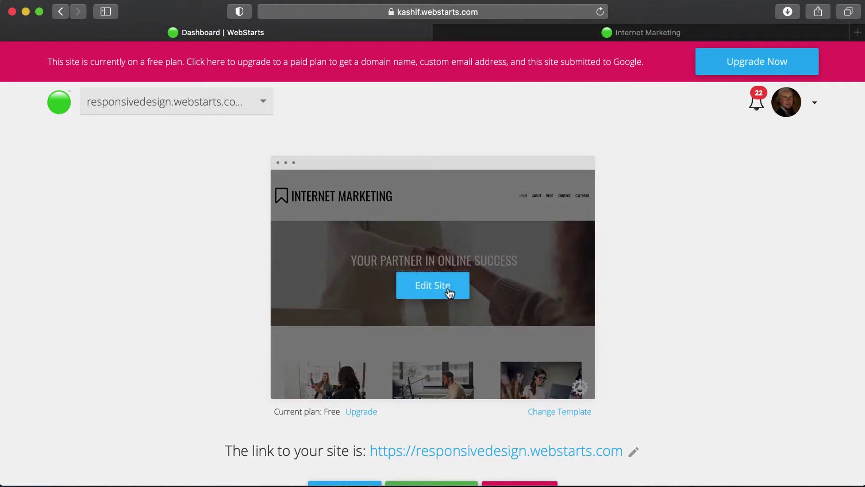
pyautogui.click(448, 288)
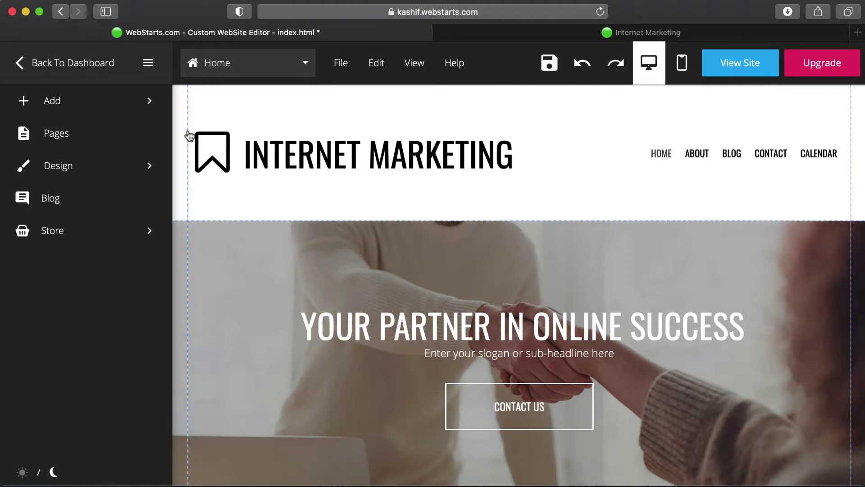
# - Drop a new Strip onto the canvas and add a second column in its settings
pyautogui.click(157, 106)
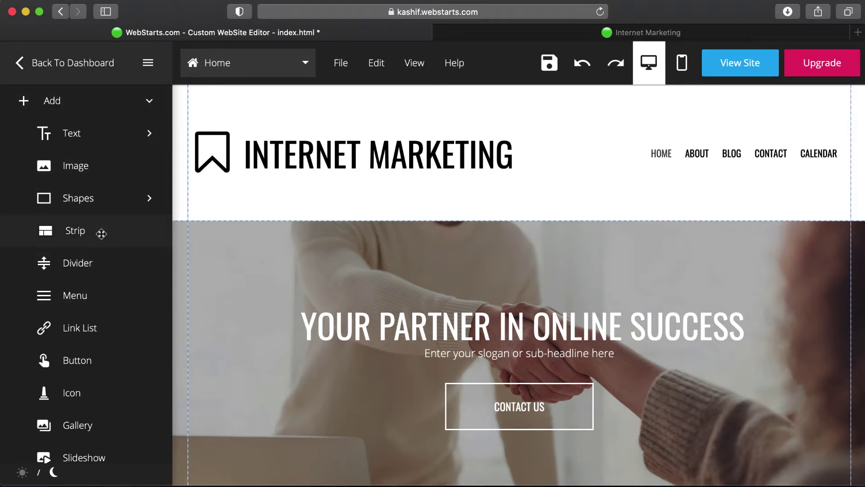
pyautogui.moveTo(101, 233); pyautogui.dragTo(298, 313)
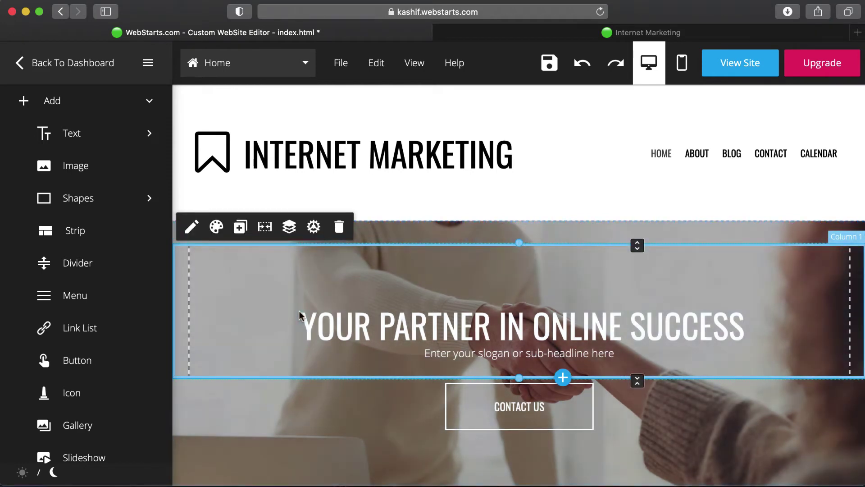
pyautogui.click(313, 227)
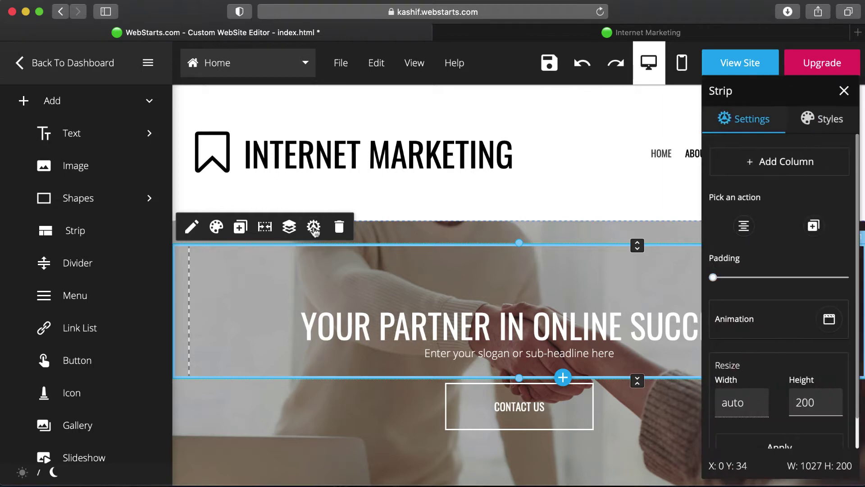
pyautogui.click(813, 225)
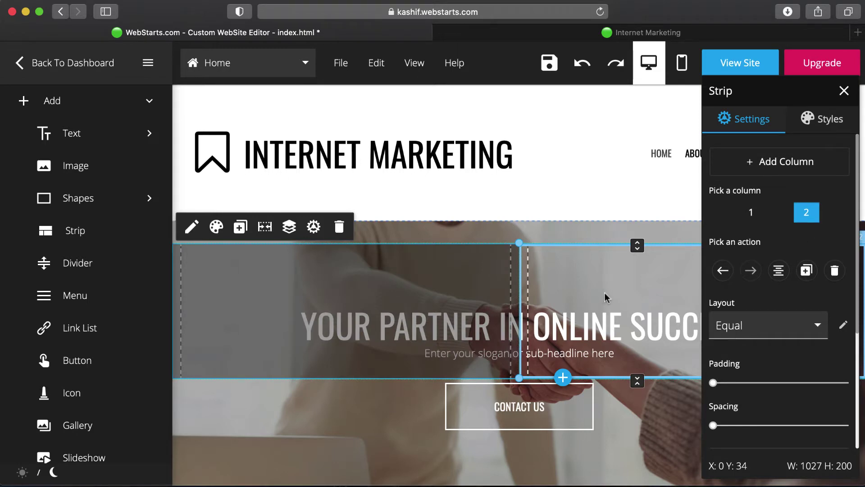
# - Drag the two-column strip up over the header and send it to the back behind the logo
pyautogui.moveTo(606, 292); pyautogui.dragTo(612, 133)
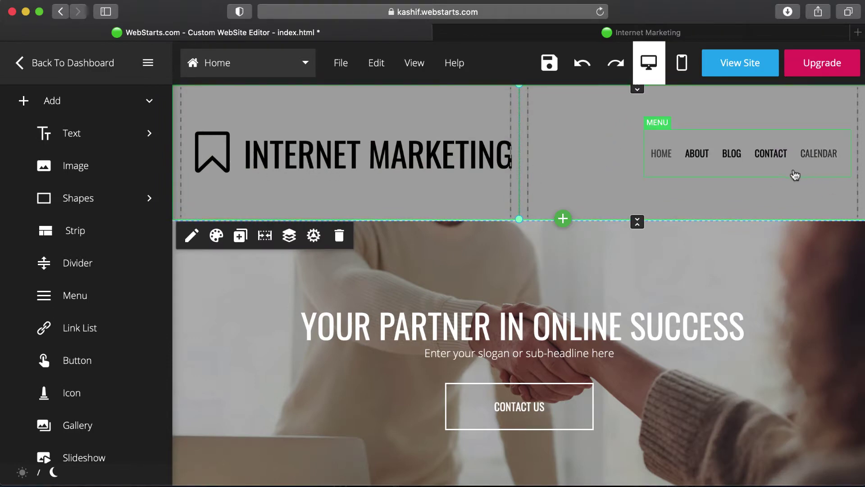
pyautogui.click(288, 235)
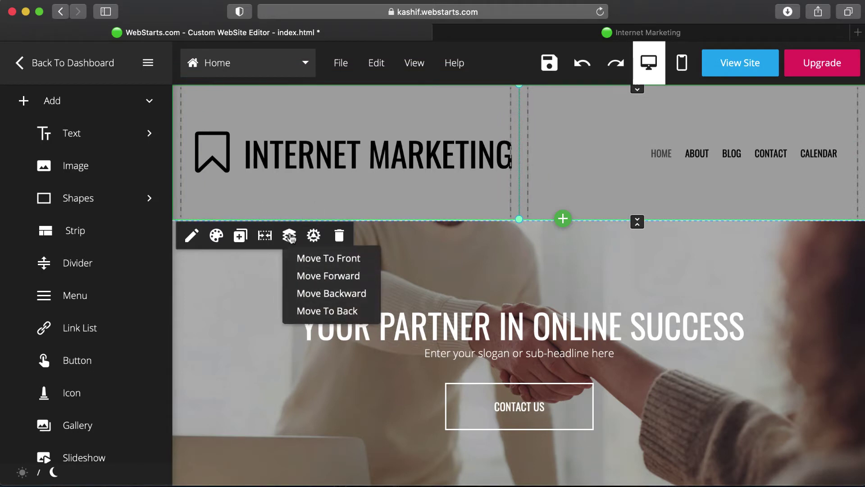
pyautogui.click(308, 310)
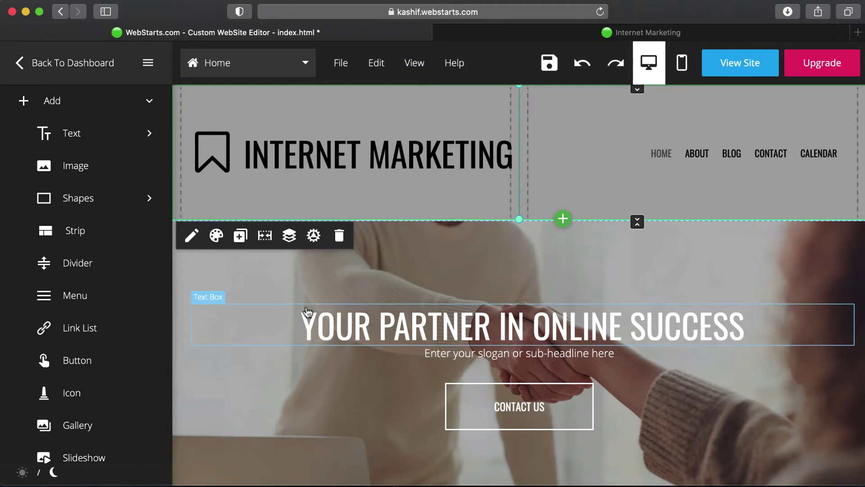
pyautogui.click(226, 161)
# - Attach the logo and INTERNET MARKETING title to column 1 and the menu to column 2
pyautogui.moveTo(226, 161); pyautogui.dragTo(214, 160)
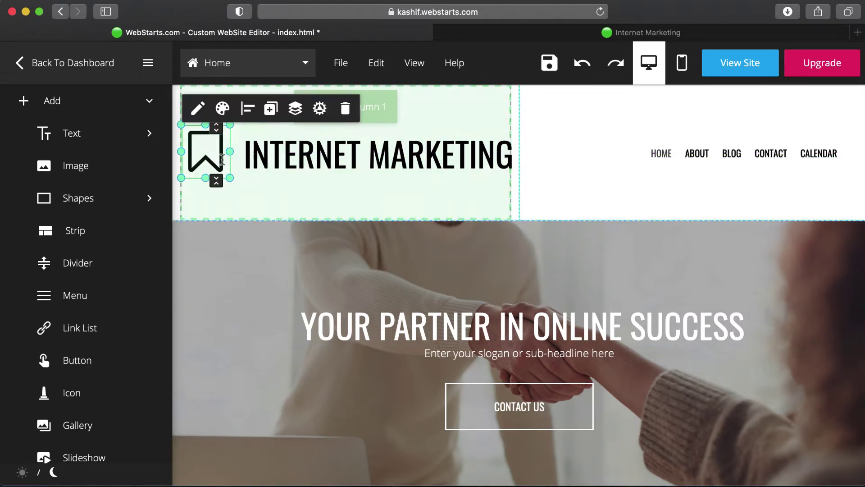
pyautogui.click(279, 156)
pyautogui.moveTo(278, 156); pyautogui.dragTo(261, 156)
pyautogui.click(653, 149)
pyautogui.moveTo(661, 150)
pyautogui.mouseDown()
pyautogui.moveTo(656, 156)
pyautogui.moveTo(670, 155)
pyautogui.mouseUp()
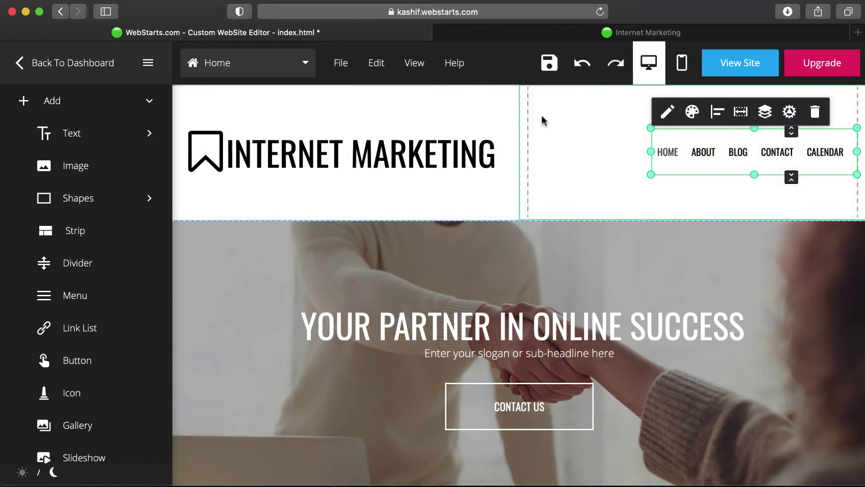
pyautogui.click(505, 74)
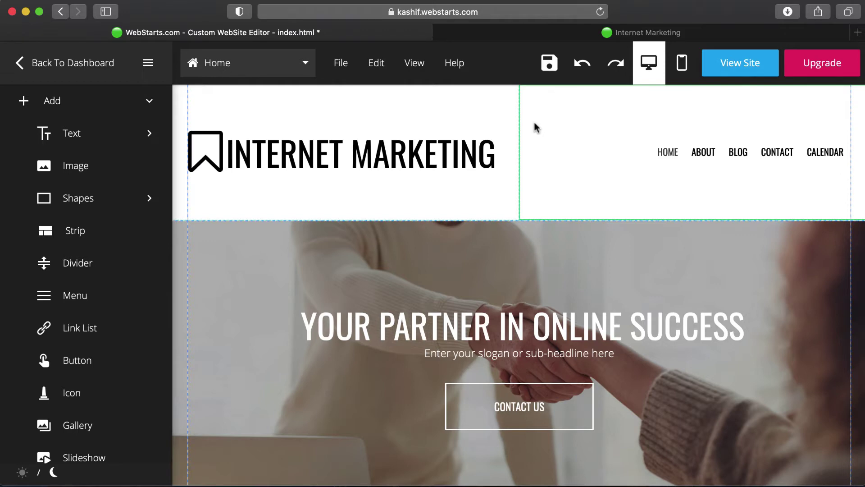
# - In the header strip settings, left-align column 1 and right-align the menu column 2
pyautogui.click(508, 194)
pyautogui.click(508, 194)
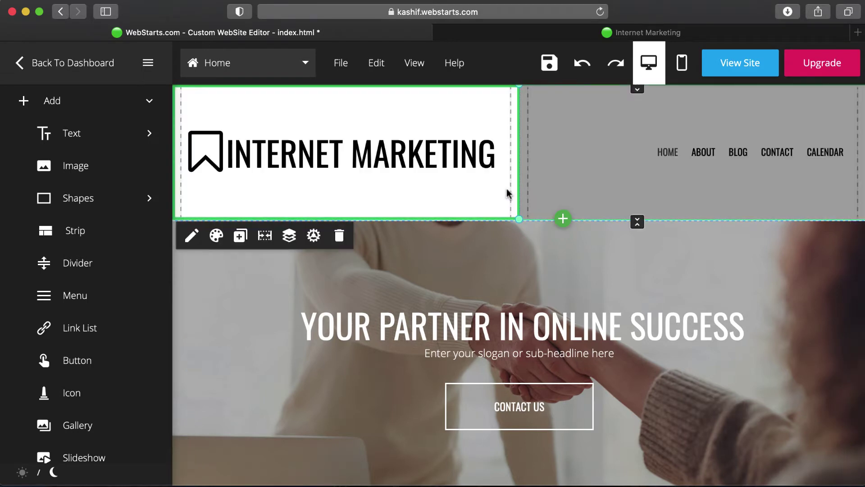
pyautogui.click(314, 237)
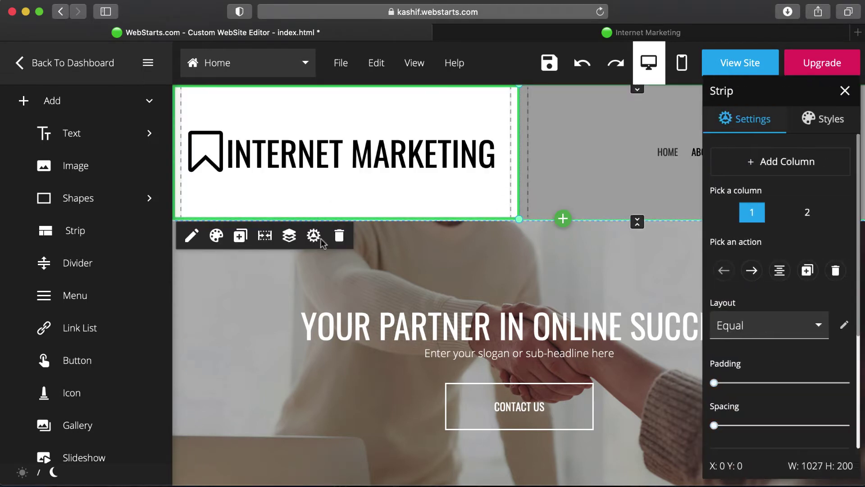
pyautogui.click(778, 276)
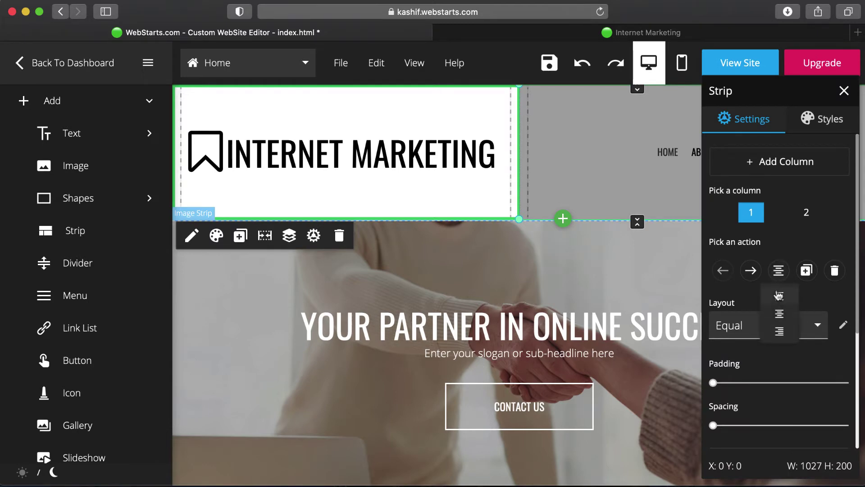
pyautogui.click(779, 296)
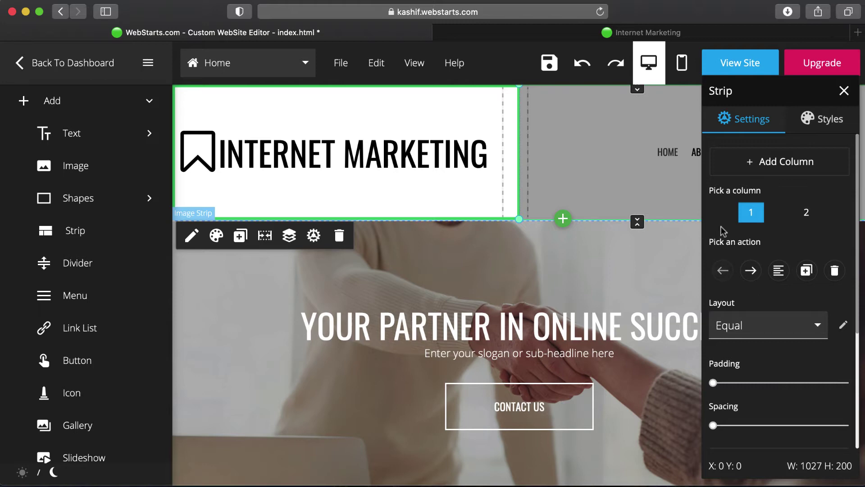
pyautogui.click(807, 212)
pyautogui.click(778, 270)
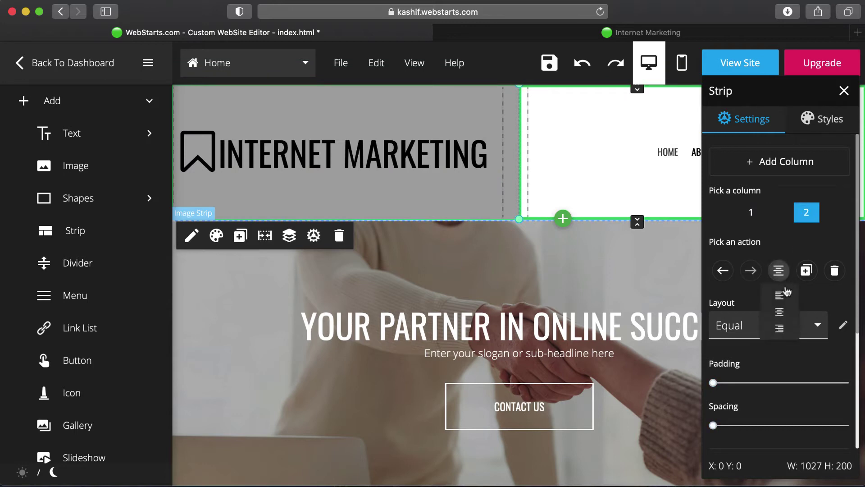
pyautogui.click(786, 336)
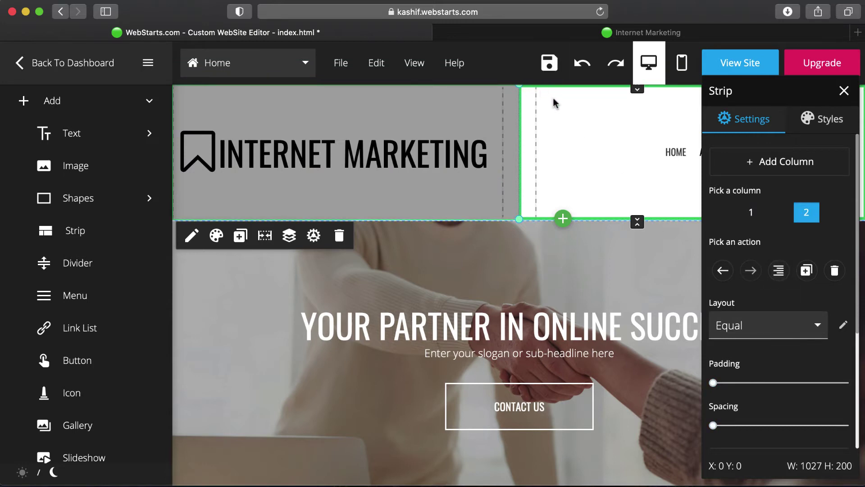
pyautogui.click(844, 91)
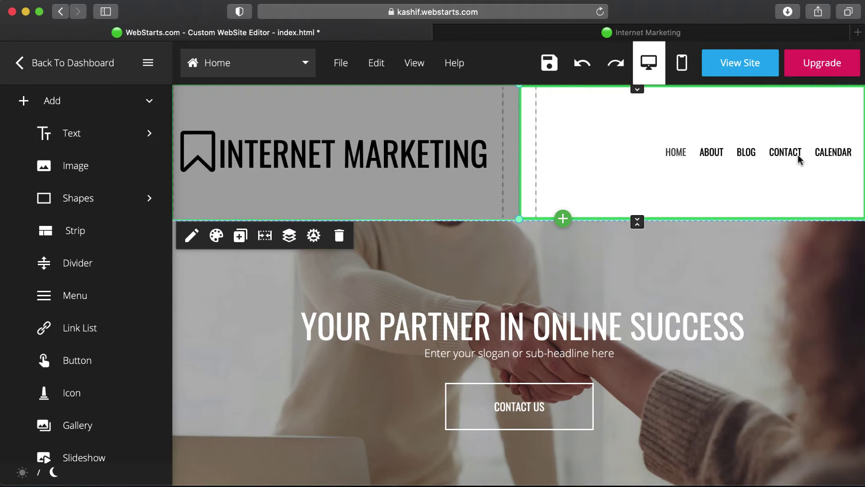
# - Save the Home page, check the two-column header on the live site, then close it
pyautogui.click(547, 67)
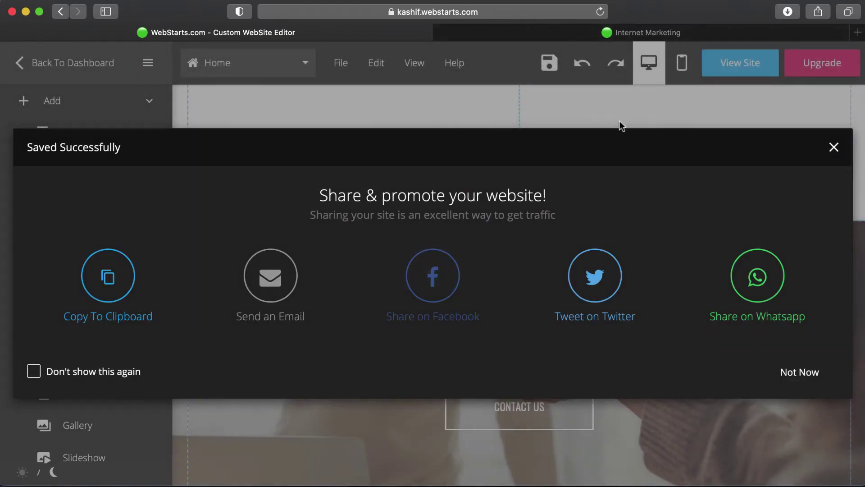
pyautogui.click(834, 147)
pyautogui.click(743, 72)
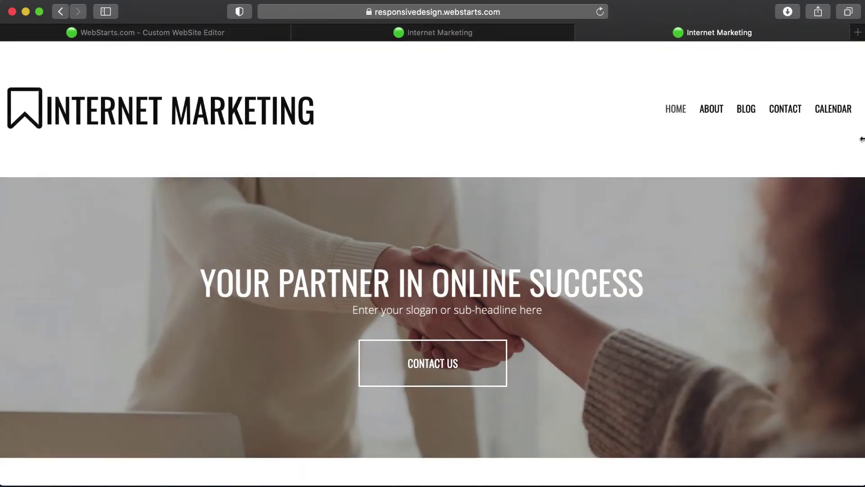
pyautogui.moveTo(864, 154)
pyautogui.mouseDown()
pyautogui.moveTo(651, 158)
pyautogui.moveTo(850, 162)
pyautogui.moveTo(862, 170)
pyautogui.mouseUp()
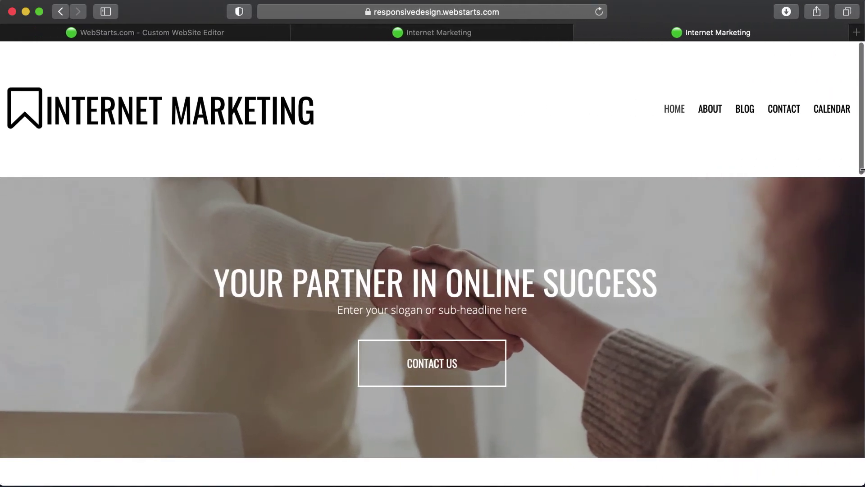
pyautogui.click(582, 32)
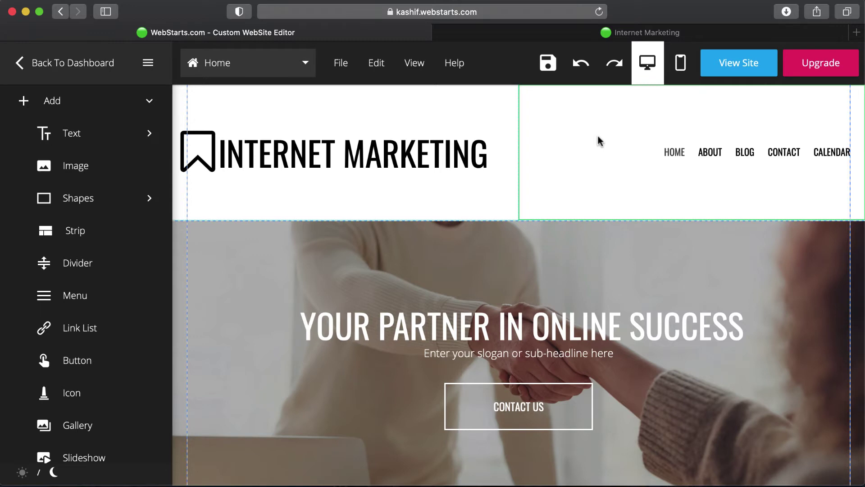
# - Scroll down to the black footer, select the footer strip, and reopen the Add element list
pyautogui.scroll(-10, 602, 157)
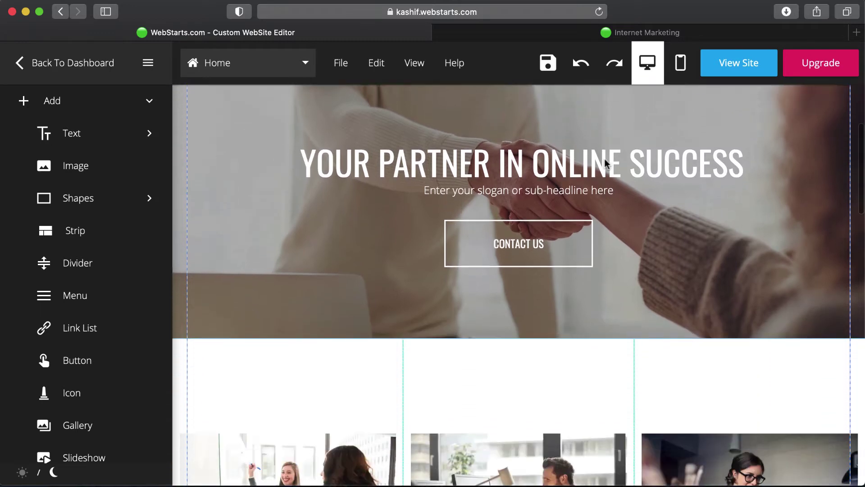
pyautogui.scroll(-5, 603, 164)
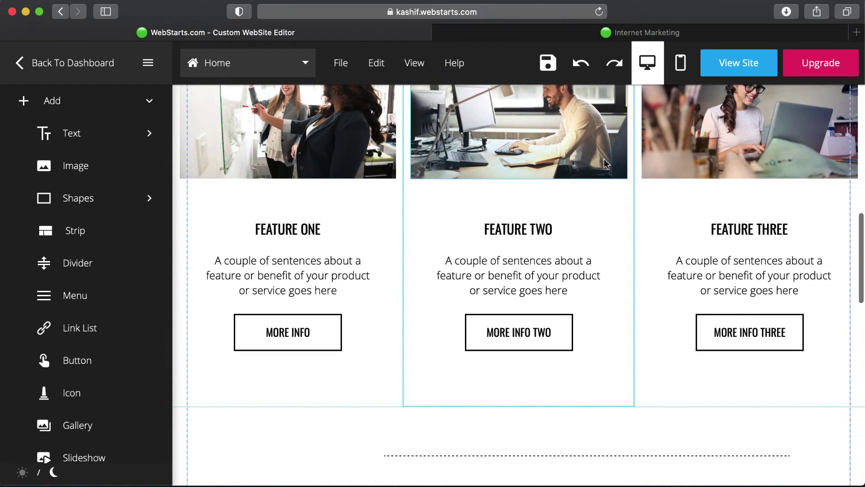
pyautogui.scroll(-10, 604, 159)
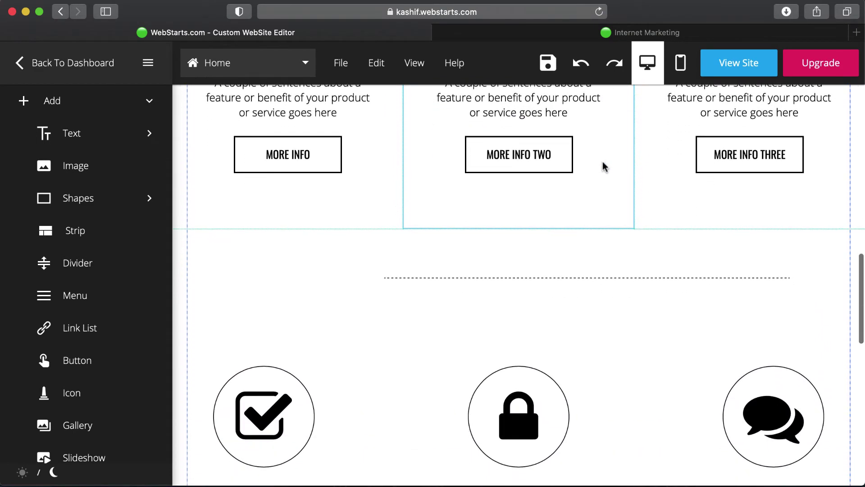
pyautogui.scroll(-5, 801, 228)
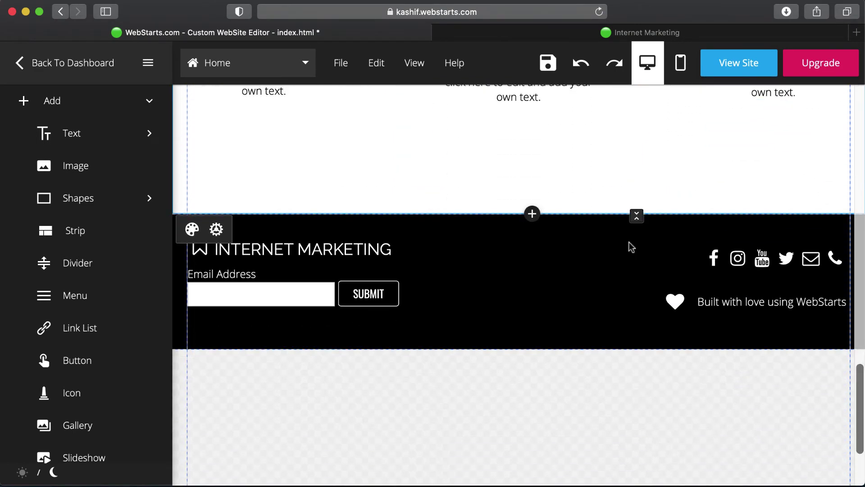
pyautogui.click(502, 253)
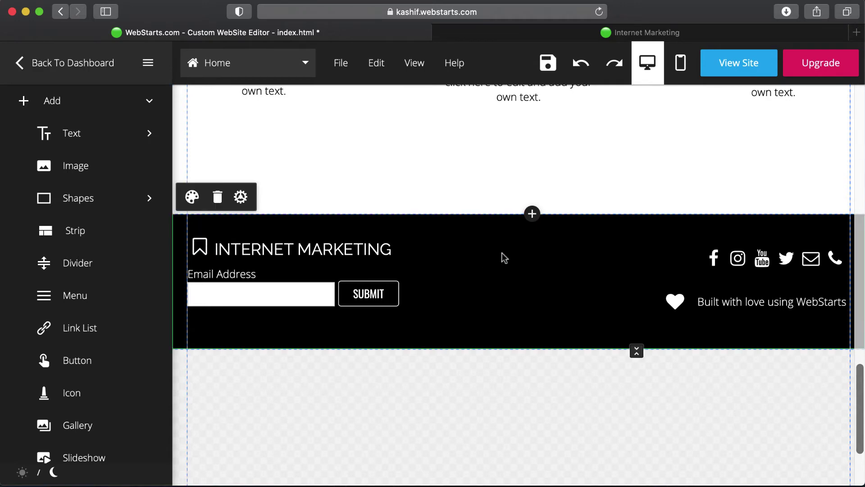
pyautogui.click(58, 112)
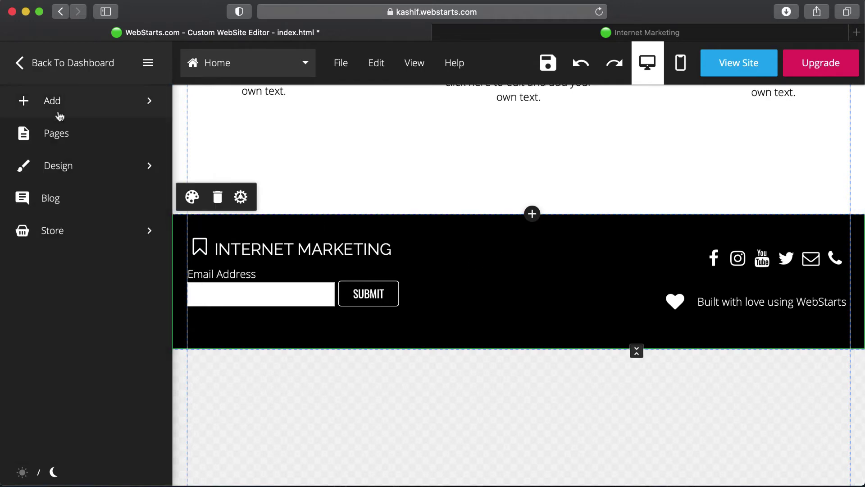
pyautogui.click(62, 106)
# - Insert a new empty strip and attach it to the footer
pyautogui.click(72, 230)
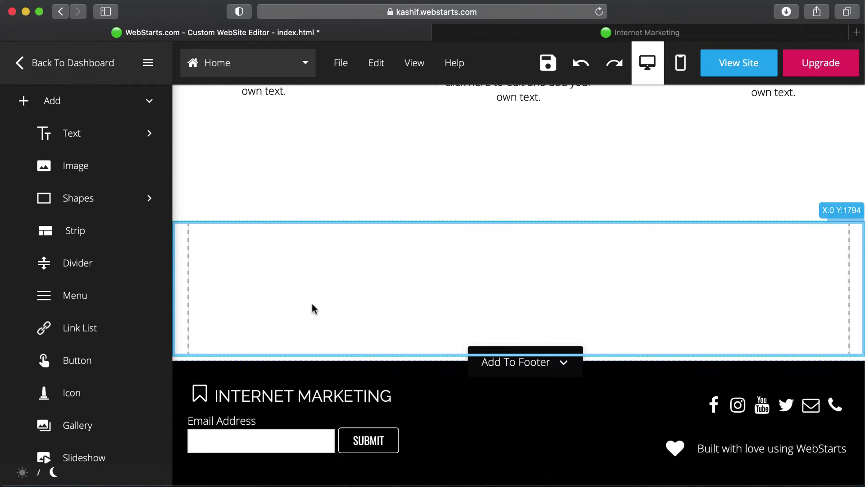
pyautogui.scroll(-2, 451, 338)
pyautogui.click(512, 328)
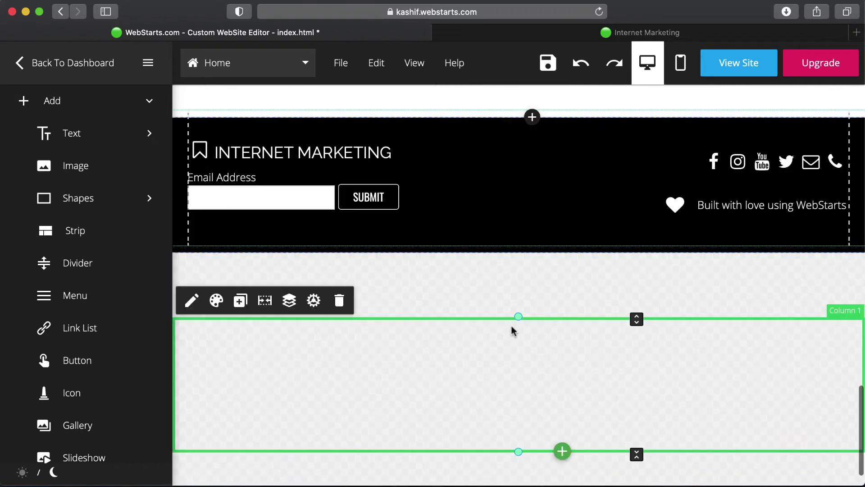
pyautogui.scroll(-2, 501, 344)
pyautogui.scroll(3, 498, 361)
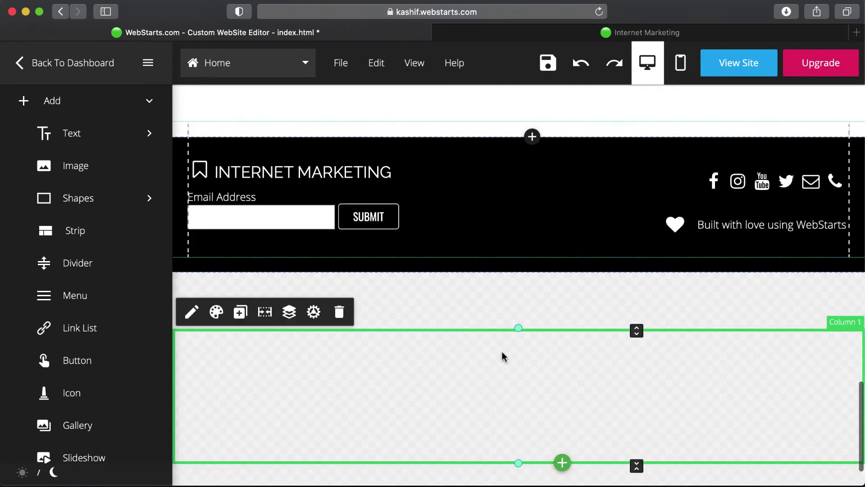
pyautogui.scroll(-1, 503, 357)
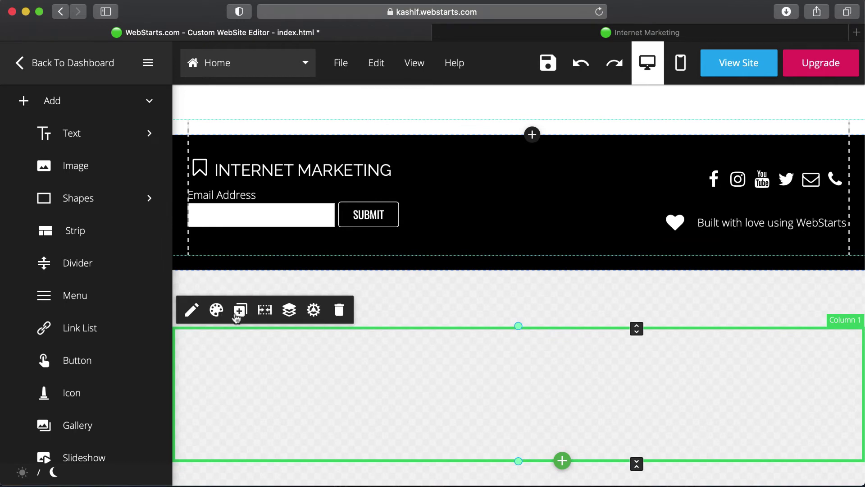
# - Send the new strip to the back and drag it up over the footer content
pyautogui.click(289, 310)
pyautogui.click(327, 386)
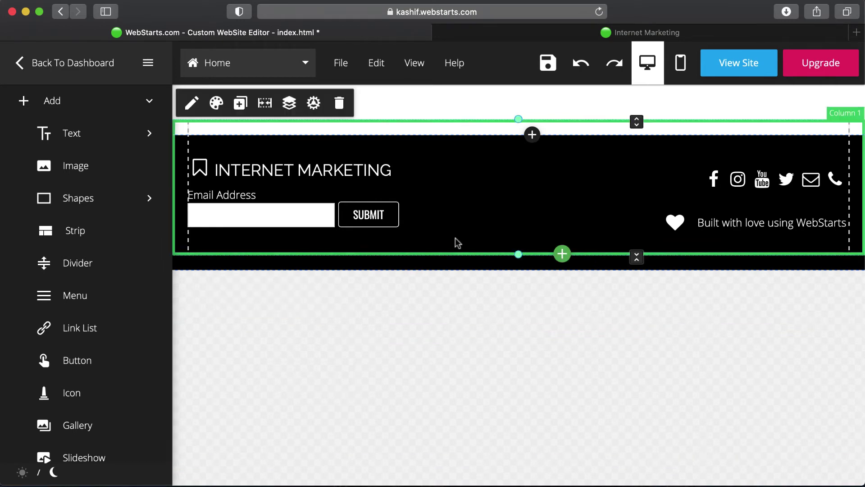
pyautogui.moveTo(481, 179)
pyautogui.mouseDown()
pyautogui.moveTo(482, 207)
pyautogui.moveTo(481, 196)
pyautogui.mouseUp()
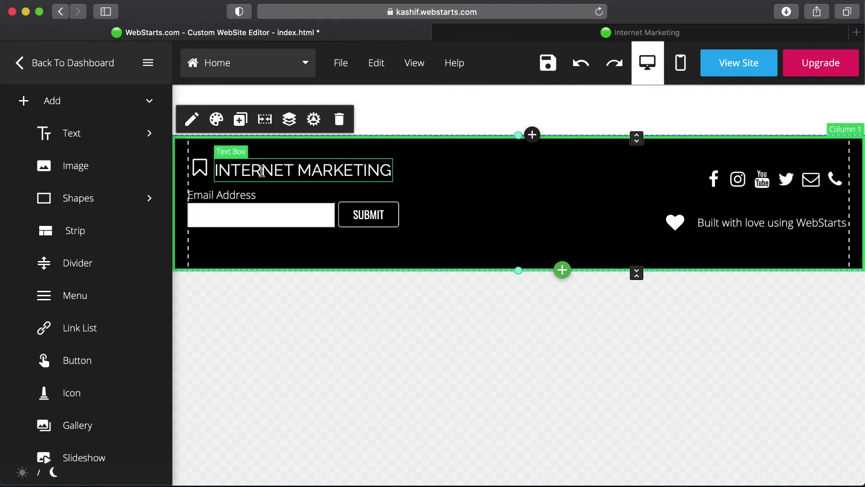
# - Add a second column to the footer strip and move the INTERNET MARKETING text and logo into column 1
pyautogui.click(314, 118)
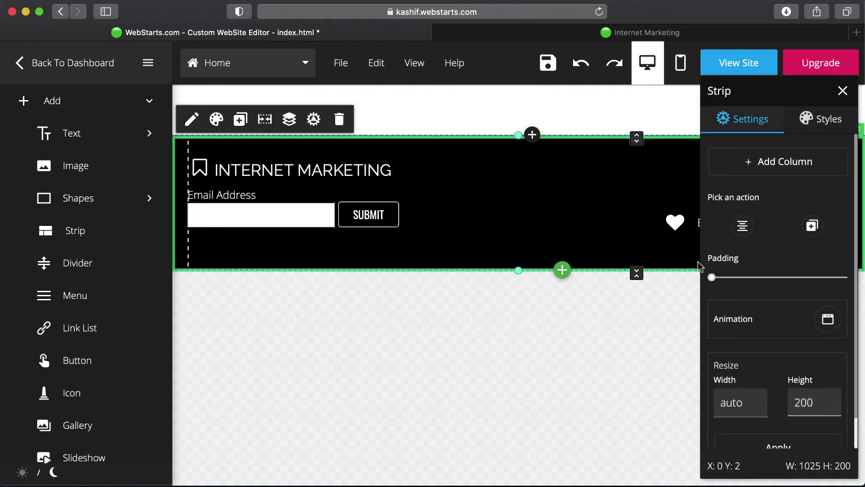
pyautogui.click(812, 225)
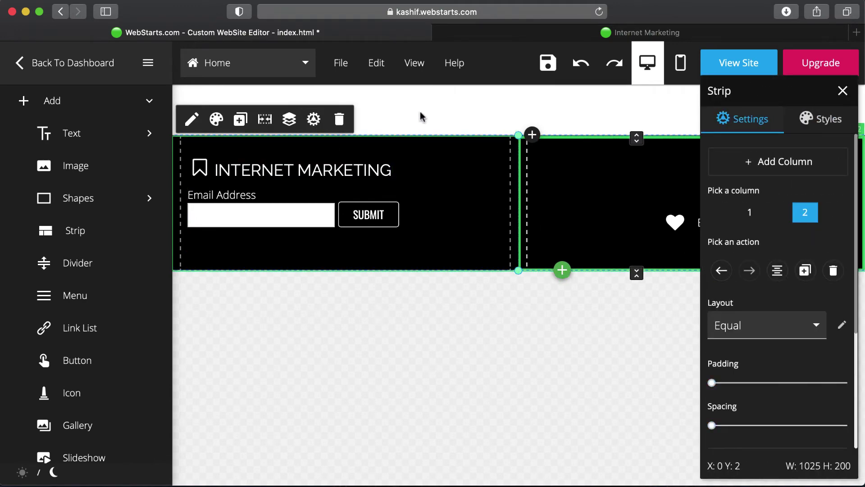
pyautogui.click(295, 159)
pyautogui.moveTo(299, 169); pyautogui.dragTo(299, 169)
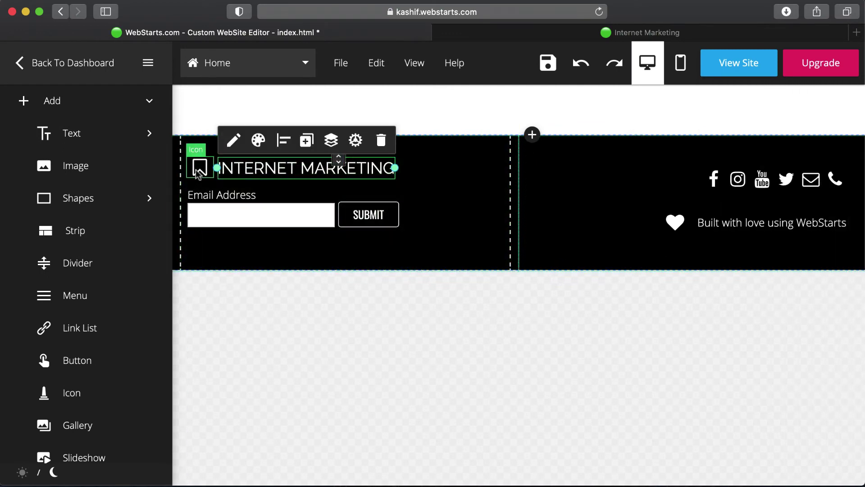
pyautogui.moveTo(199, 168); pyautogui.dragTo(217, 197)
# - Keep the email signup form in the left column and move the social icons and heart into column 2
pyautogui.moveTo(729, 182); pyautogui.dragTo(729, 182)
pyautogui.moveTo(732, 219); pyautogui.dragTo(734, 215)
pyautogui.click(671, 222)
pyautogui.moveTo(671, 222); pyautogui.dragTo(673, 219)
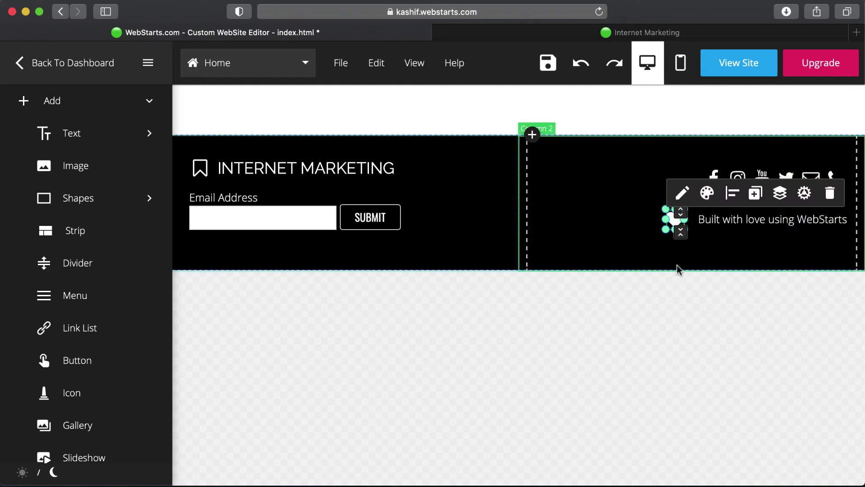
# - In the footer strip's settings, left-align the first column's content
pyautogui.click(667, 290)
pyautogui.click(645, 255)
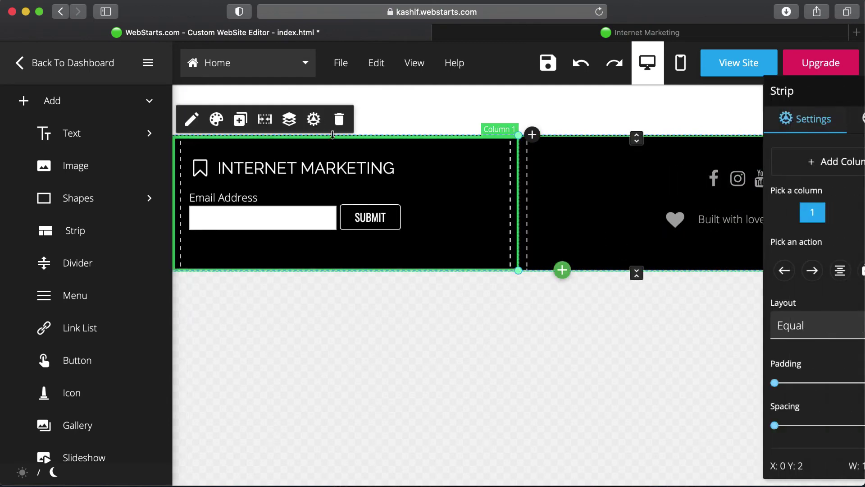
pyautogui.click(772, 272)
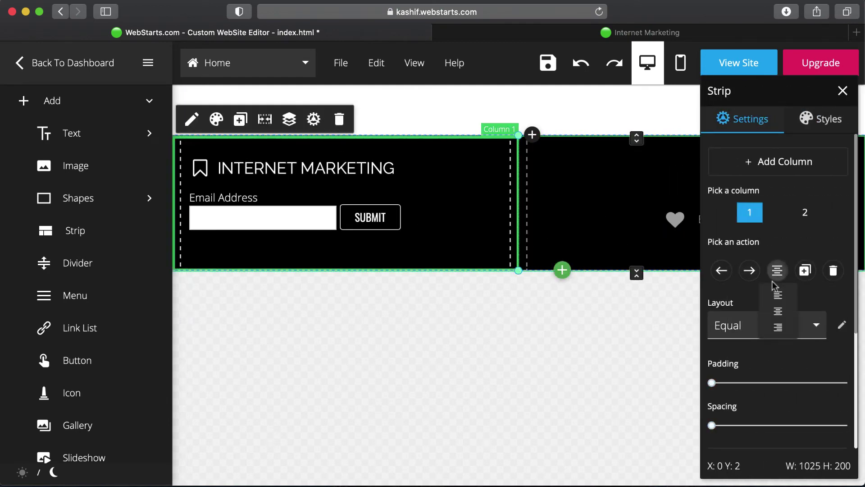
pyautogui.click(776, 295)
# - Right-align the footer's second column so the social icons and love note sit right
pyautogui.click(615, 215)
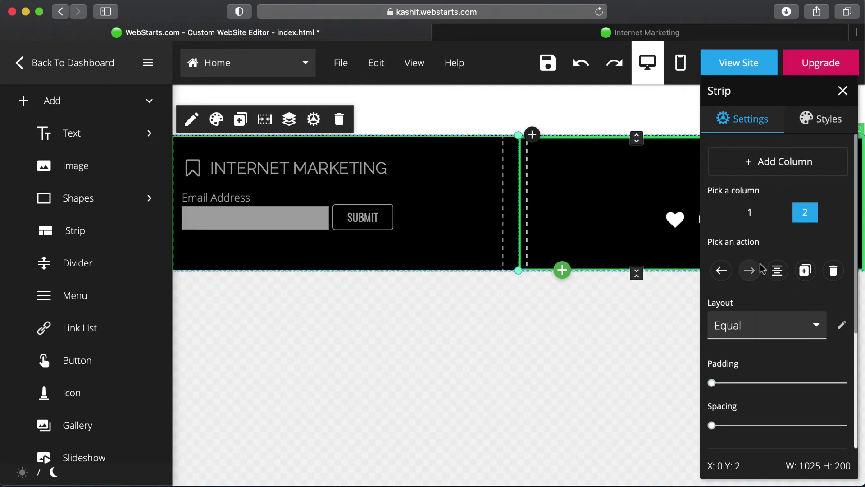
pyautogui.click(775, 274)
pyautogui.click(778, 332)
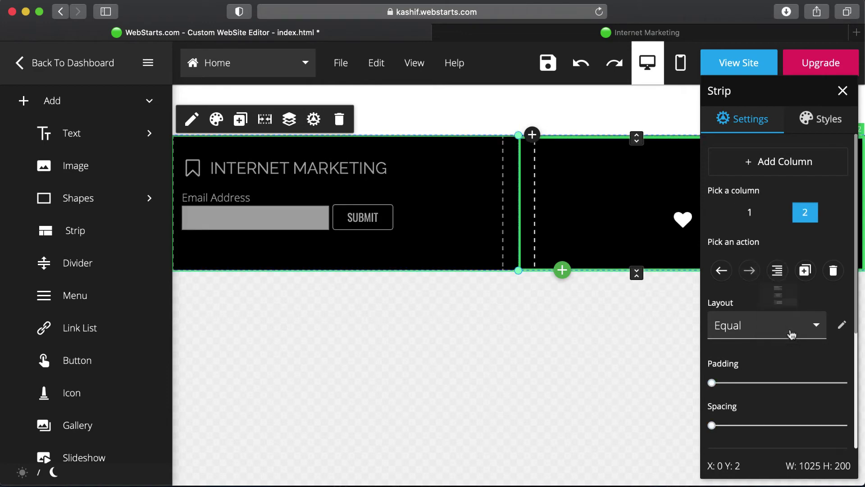
pyautogui.click(655, 325)
pyautogui.scroll(3, 665, 323)
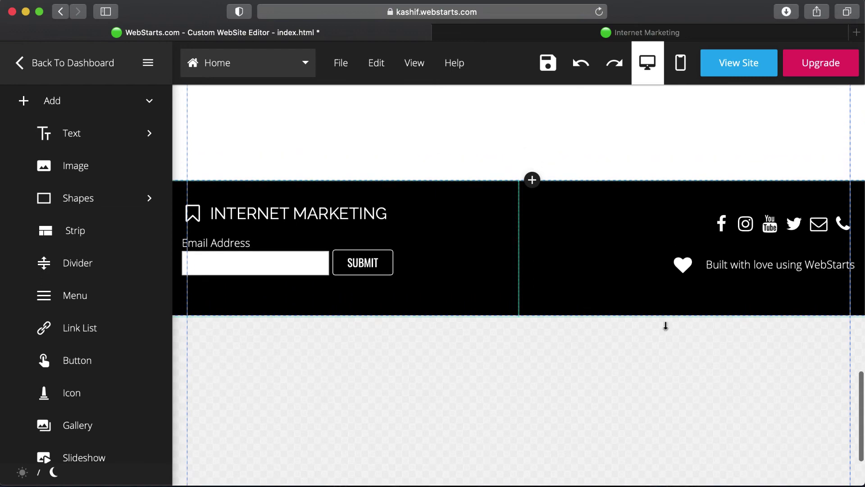
pyautogui.scroll(2, 670, 325)
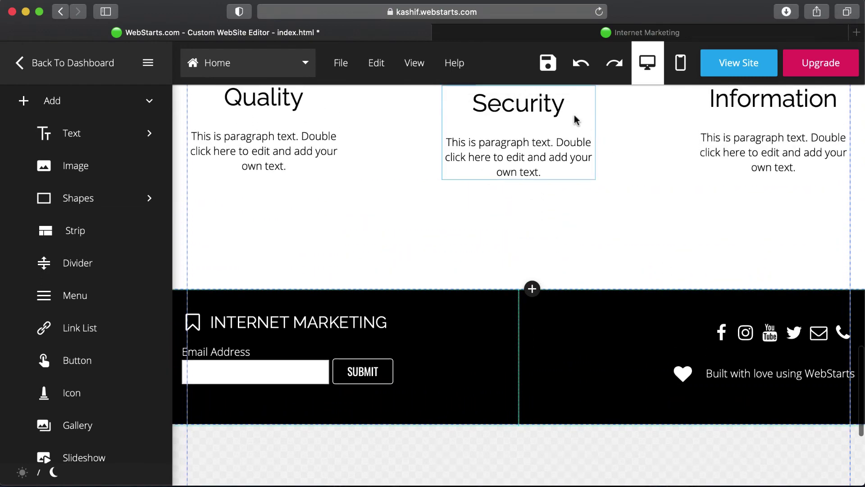
# - Save the page and check the footer on the live Internet Marketing site
pyautogui.press('super+s')
pyautogui.click(556, 34)
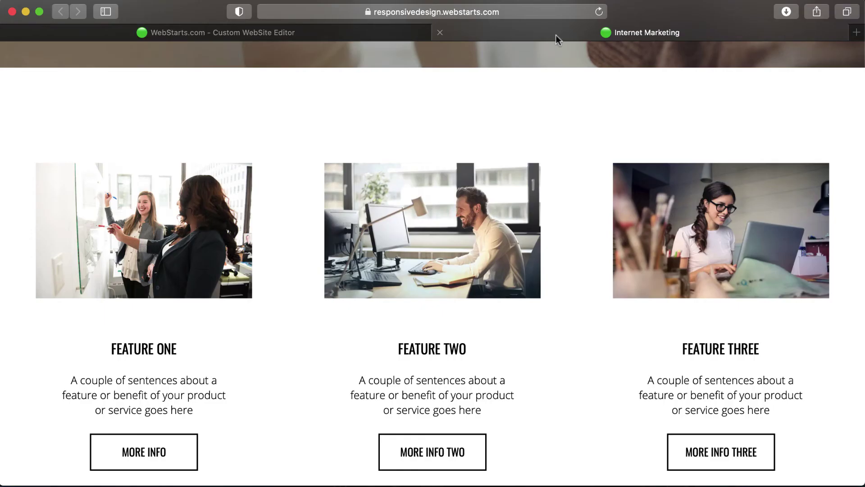
pyautogui.scroll(5, 704, 111)
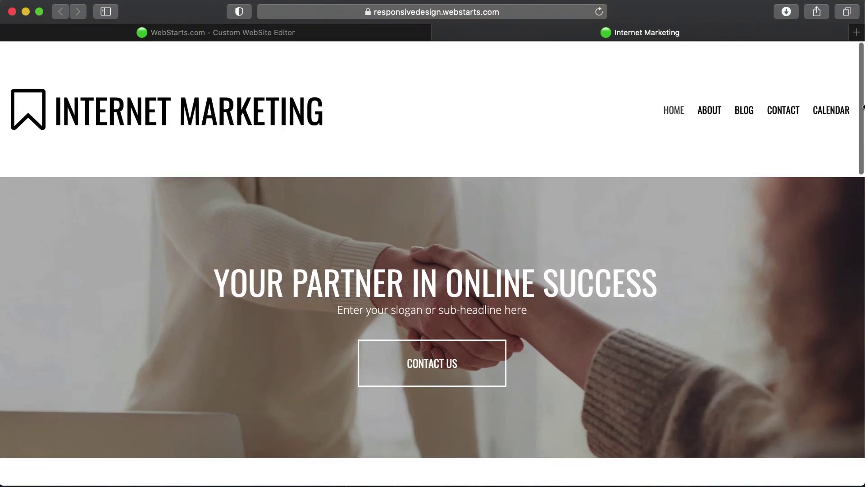
pyautogui.scroll(-15, 785, 251)
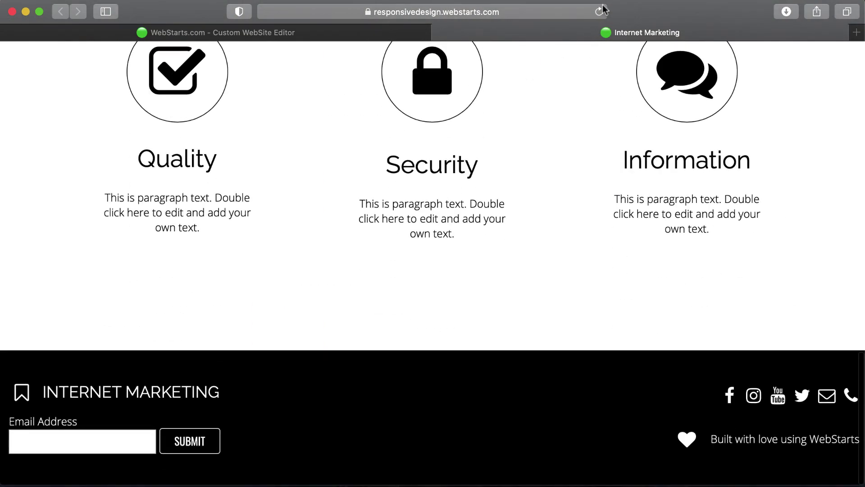
pyautogui.scroll(3, 793, 160)
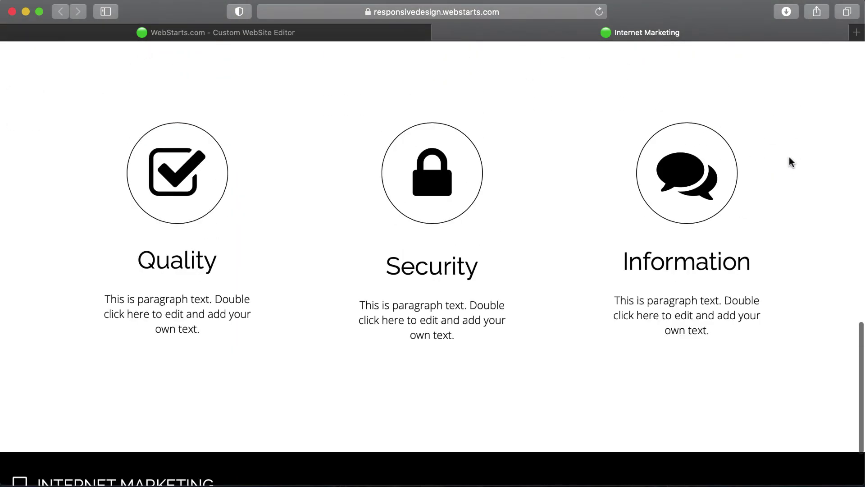
pyautogui.scroll(-3, 843, 184)
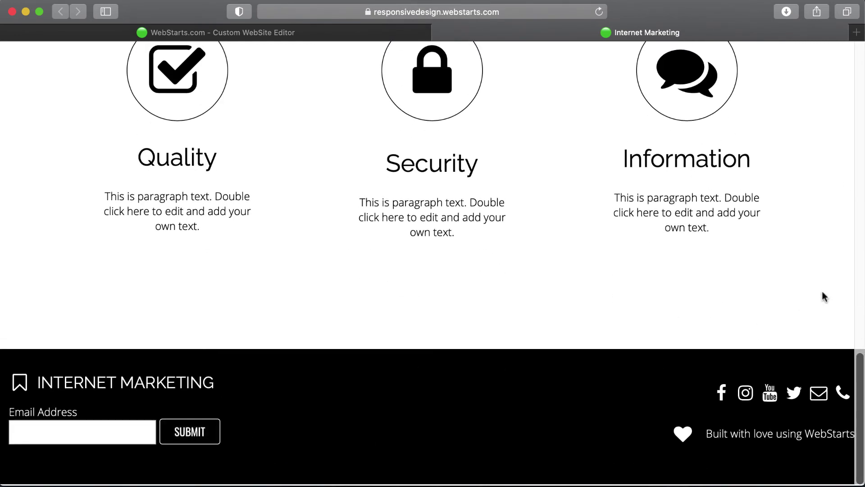
# - Narrow and widen the browser window to confirm the two-column footer keeps its layout
pyautogui.moveTo(862, 283); pyautogui.dragTo(862, 305)
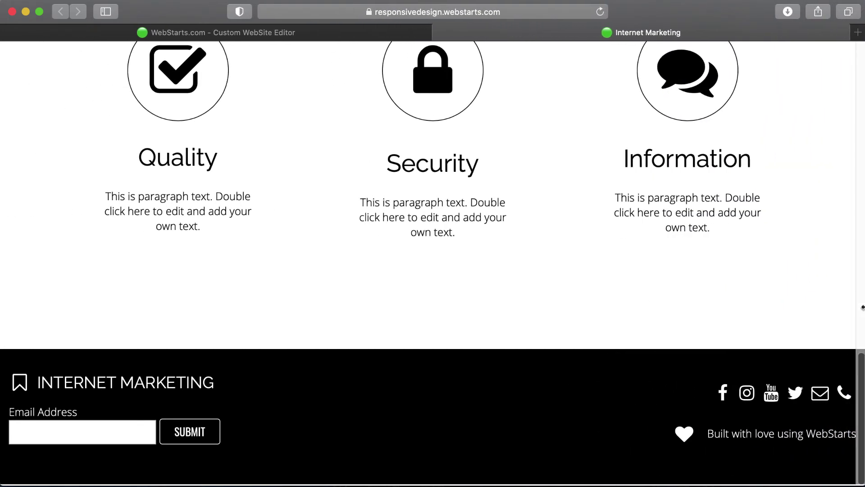
pyautogui.scroll(10, 775, 311)
pyautogui.scroll(5, 776, 317)
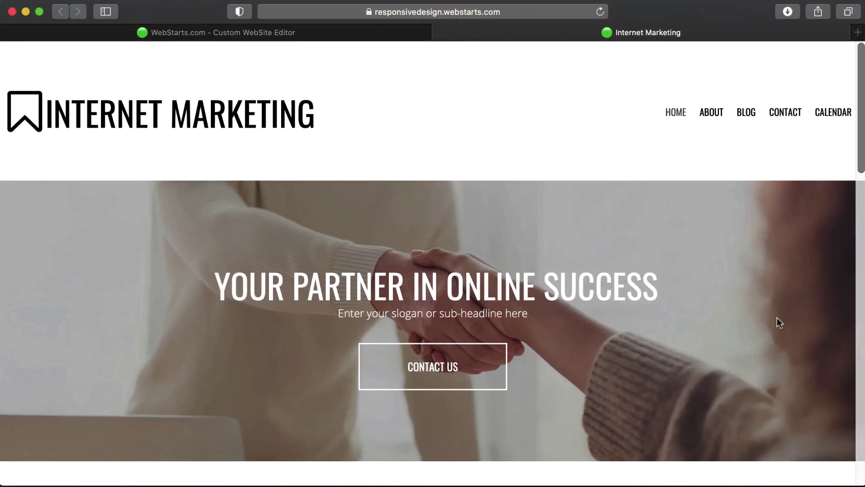
pyautogui.scroll(-3, 776, 317)
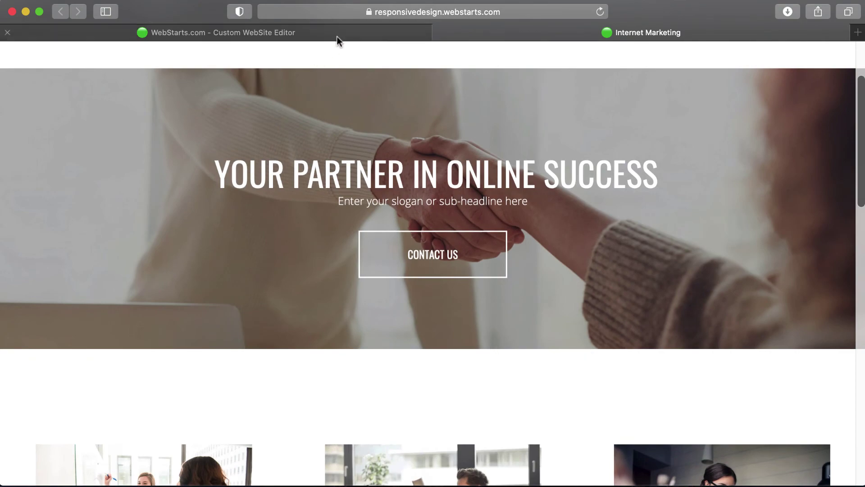
# - Return to the WebStarts editor and dismiss the Saved Successfully confirmation
pyautogui.click(337, 37)
pyautogui.click(833, 148)
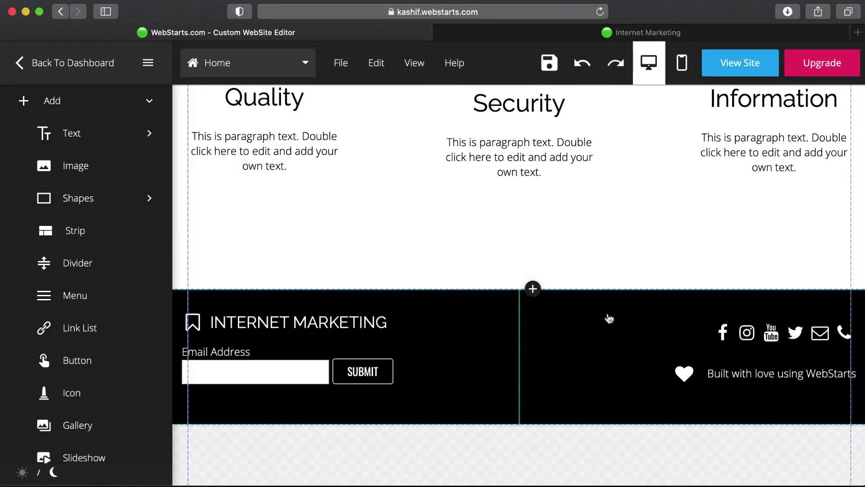
pyautogui.scroll(8, 611, 319)
pyautogui.scroll(-3, 614, 316)
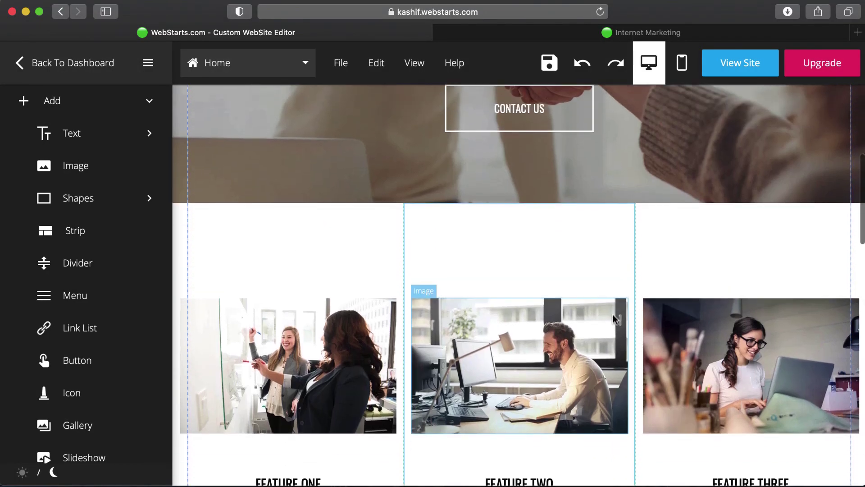
# - Select the feature cards strip and review the page down to the two-column footer
pyautogui.click(583, 228)
pyautogui.scroll(-2, 536, 288)
pyautogui.scroll(-1, 533, 295)
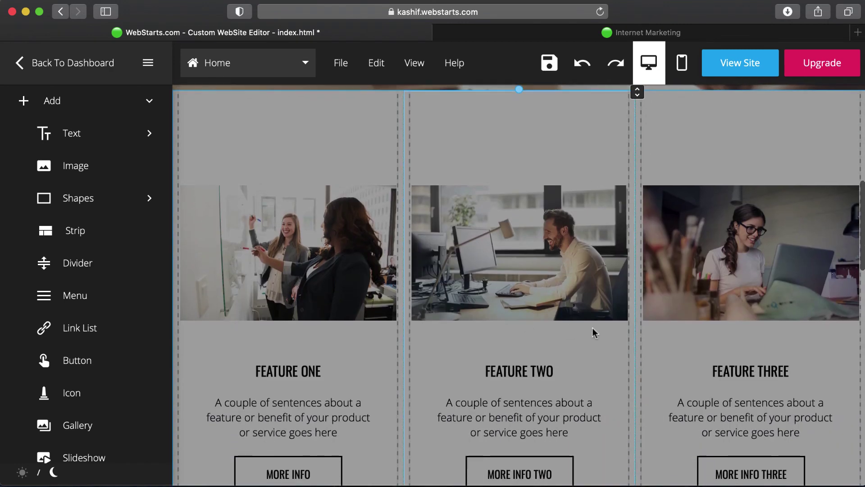
pyautogui.scroll(-3, 571, 360)
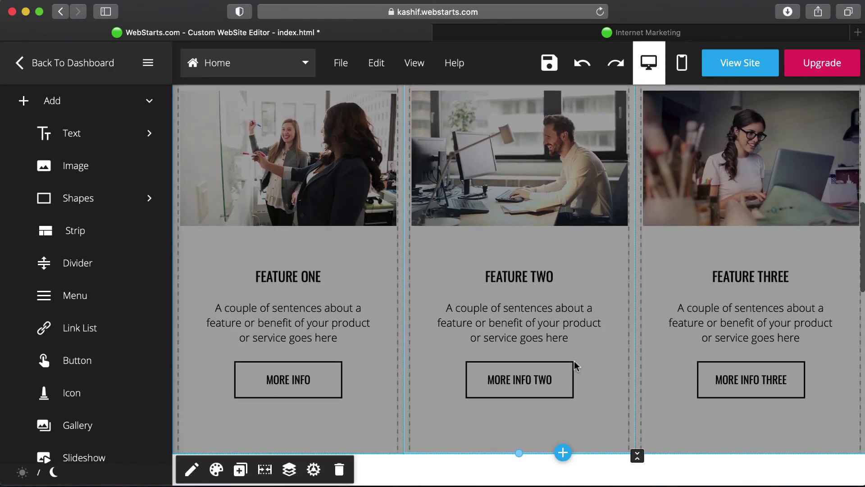
pyautogui.scroll(-8, 586, 342)
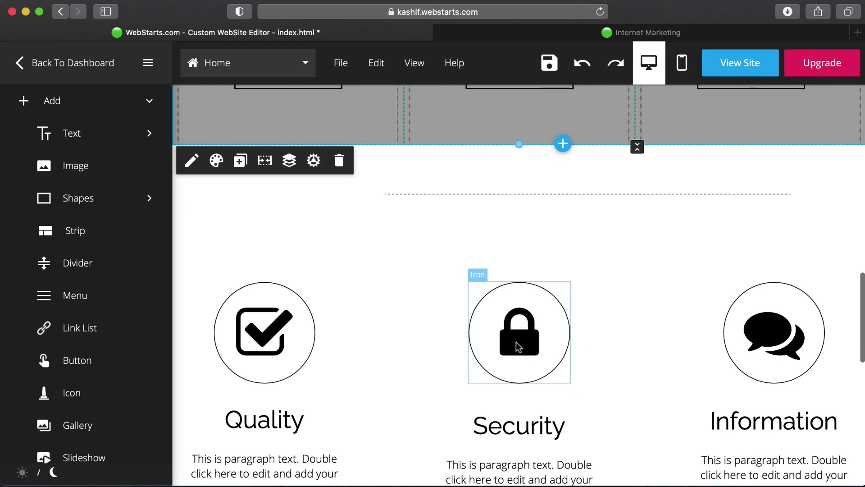
pyautogui.scroll(-2, 523, 349)
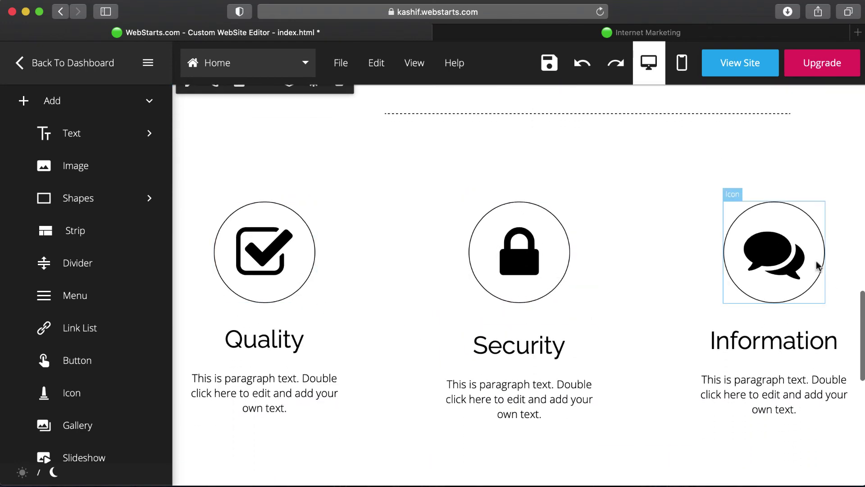
pyautogui.scroll(-5, 545, 381)
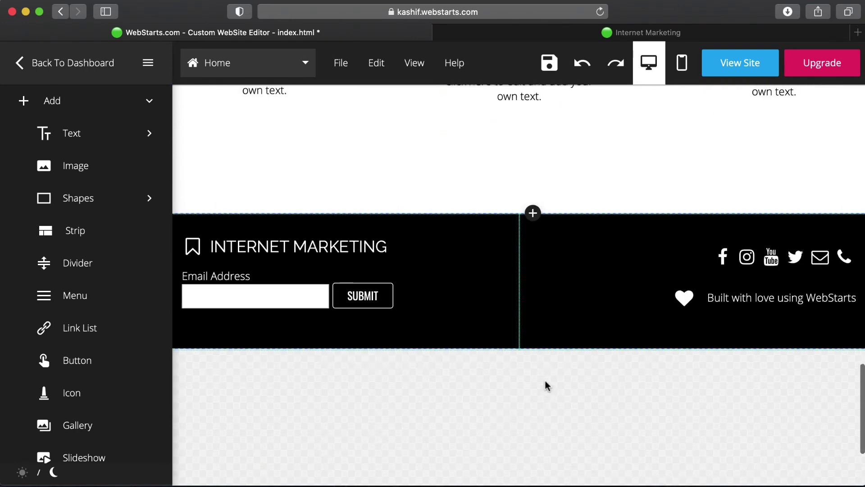
pyautogui.scroll(5, 542, 374)
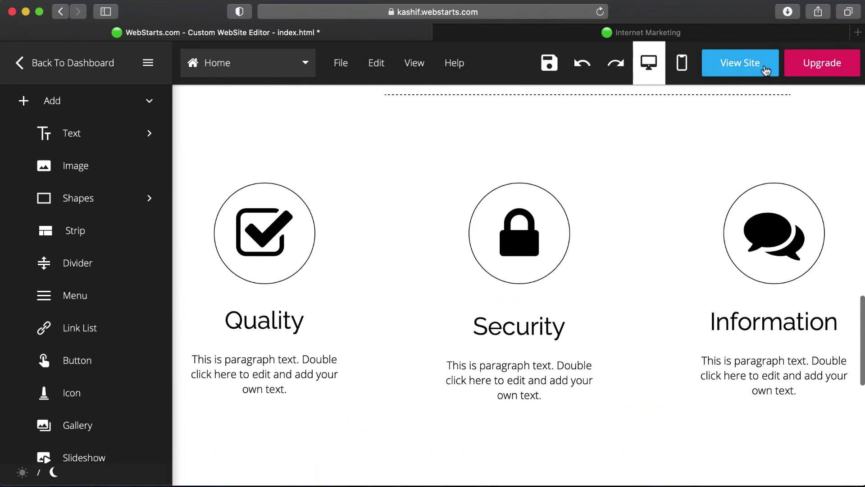
# - Open the live site via View Site and review it, resizing the window, up to the two-column header
pyautogui.click(766, 70)
pyautogui.scroll(-10, 751, 237)
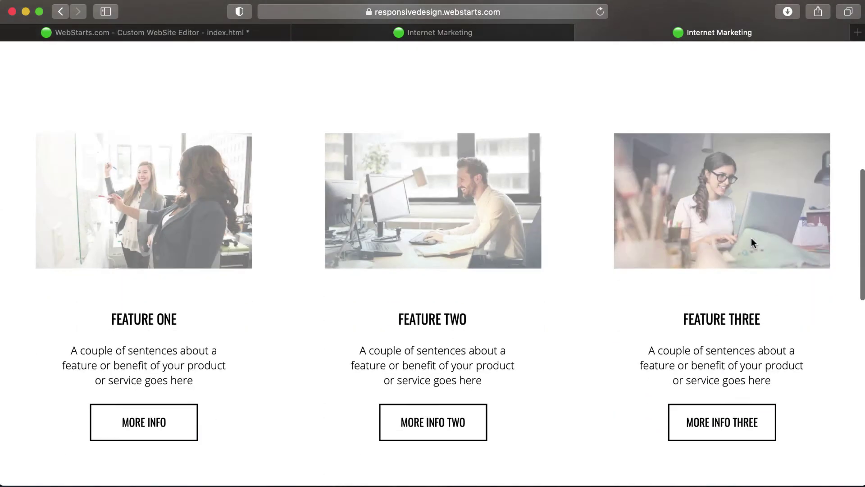
pyautogui.scroll(-5, 750, 241)
pyautogui.moveTo(864, 244)
pyautogui.mouseDown()
pyautogui.moveTo(770, 243)
pyautogui.moveTo(862, 255)
pyautogui.mouseUp()
pyautogui.scroll(-2, 644, 290)
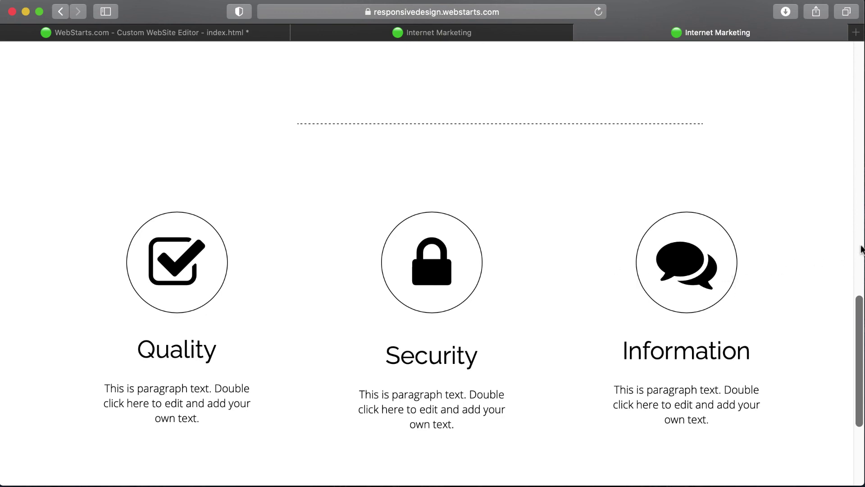
pyautogui.scroll(15, 832, 250)
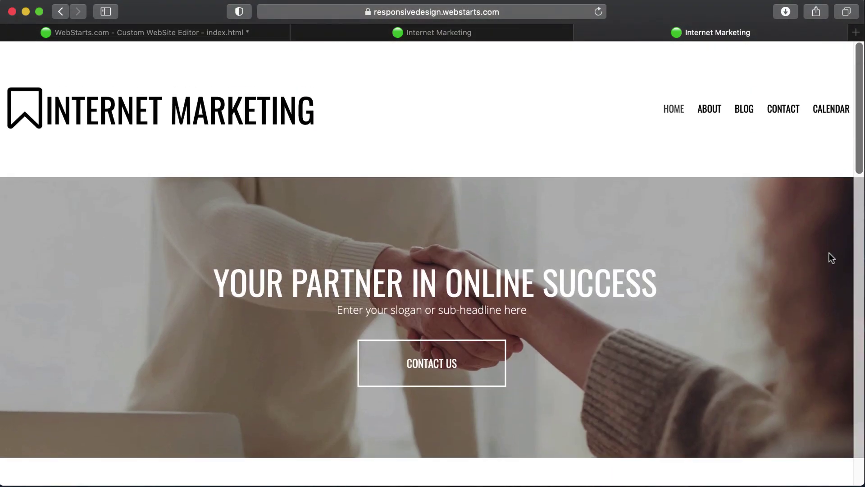